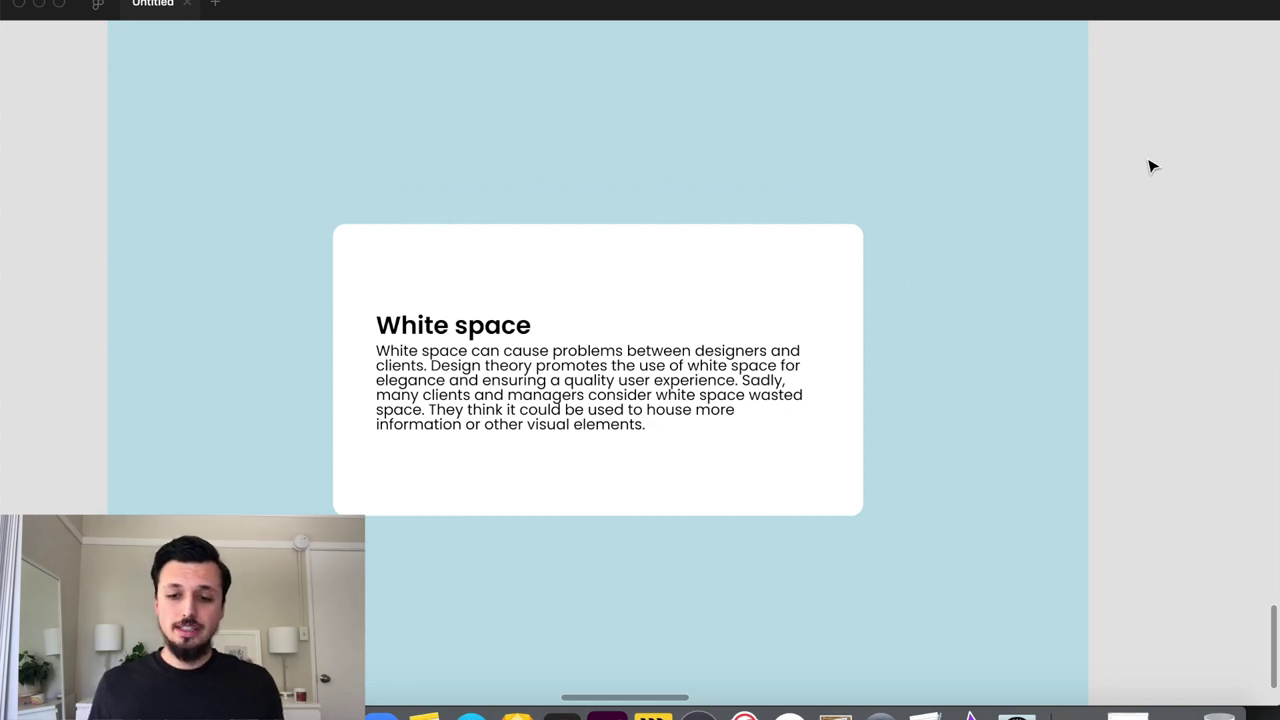
Step: Confirm the White space card's body text has a 36 line height and measure its gap to the heading
scroll(1150, 167, "up", 10)
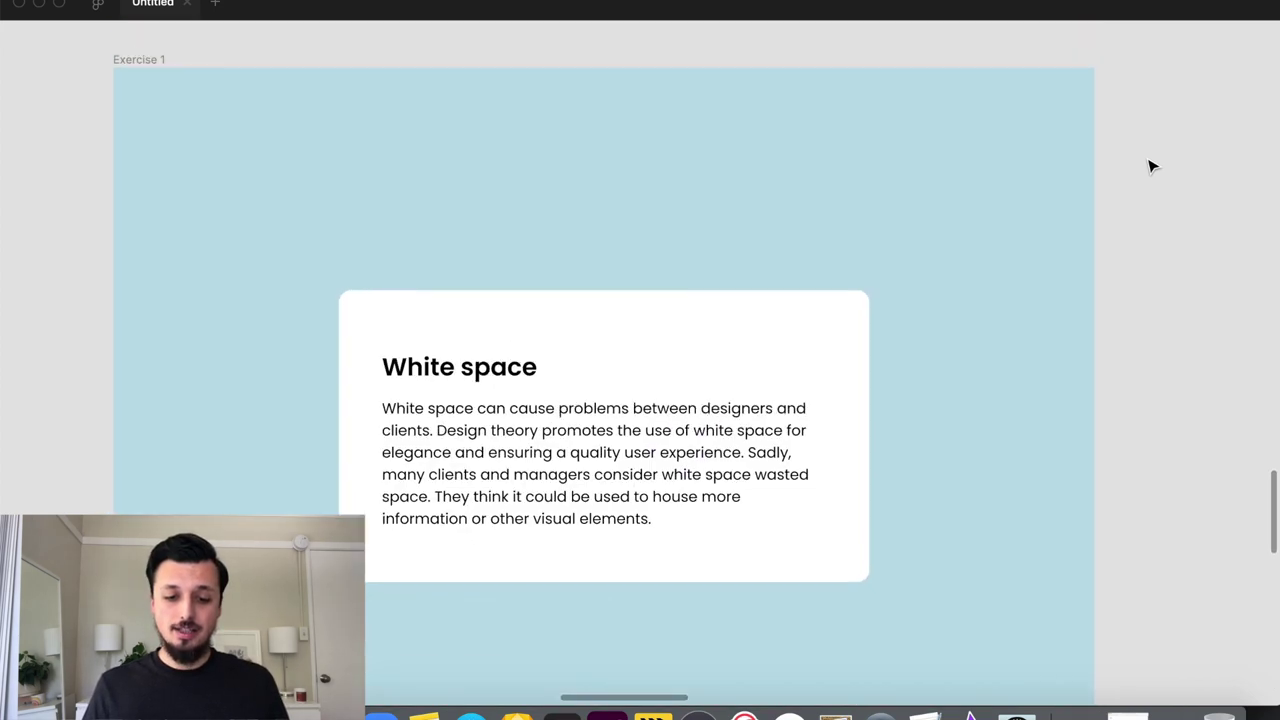
scroll(1150, 167, "down", 2)
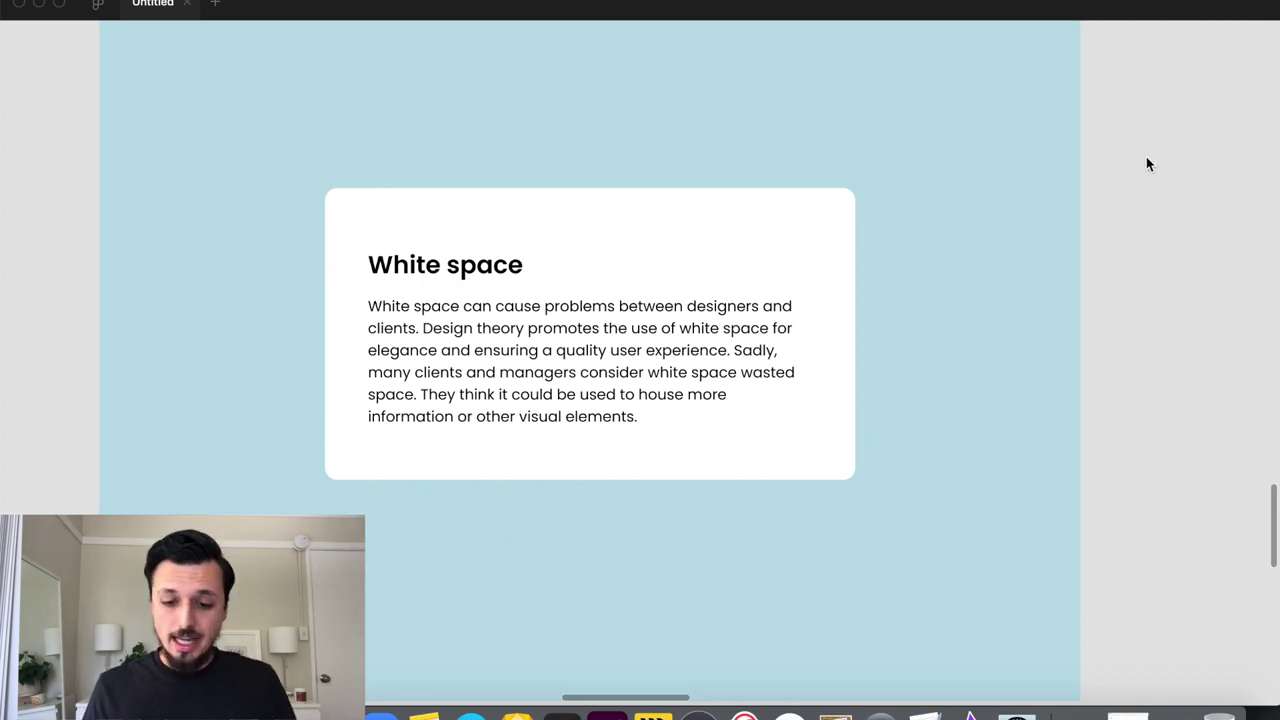
key("super+backslash")
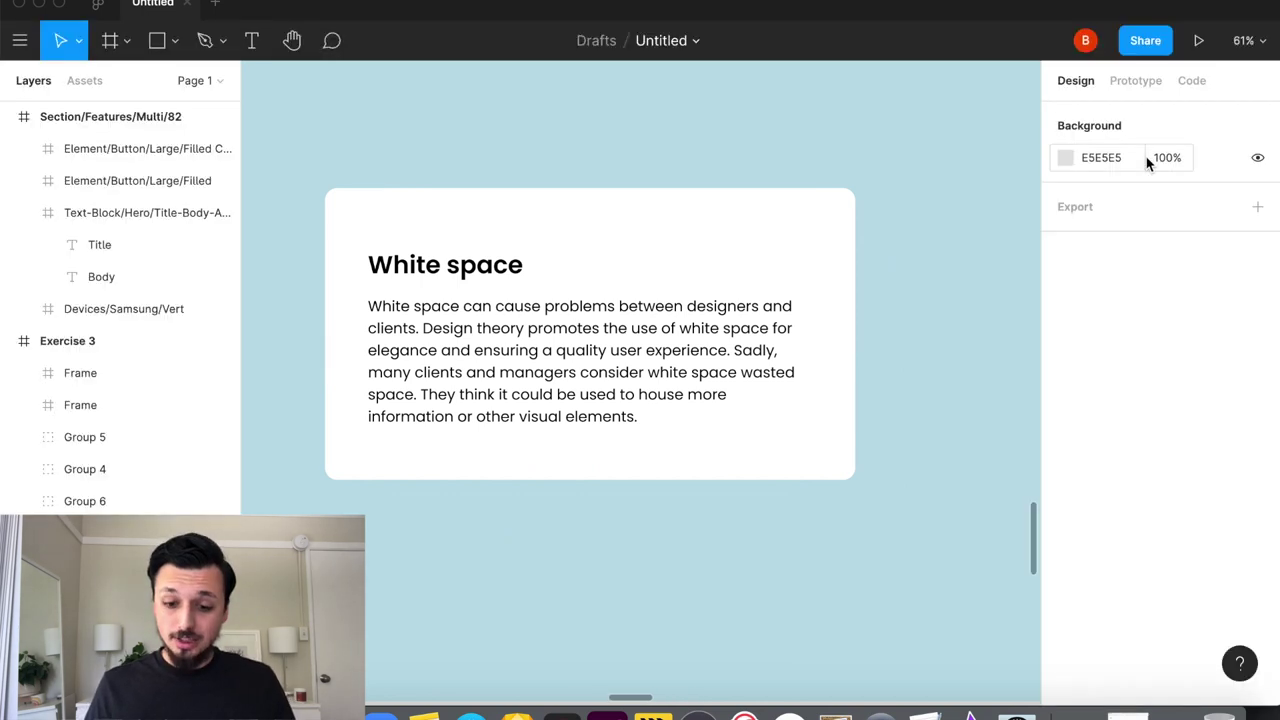
left_click(650, 352)
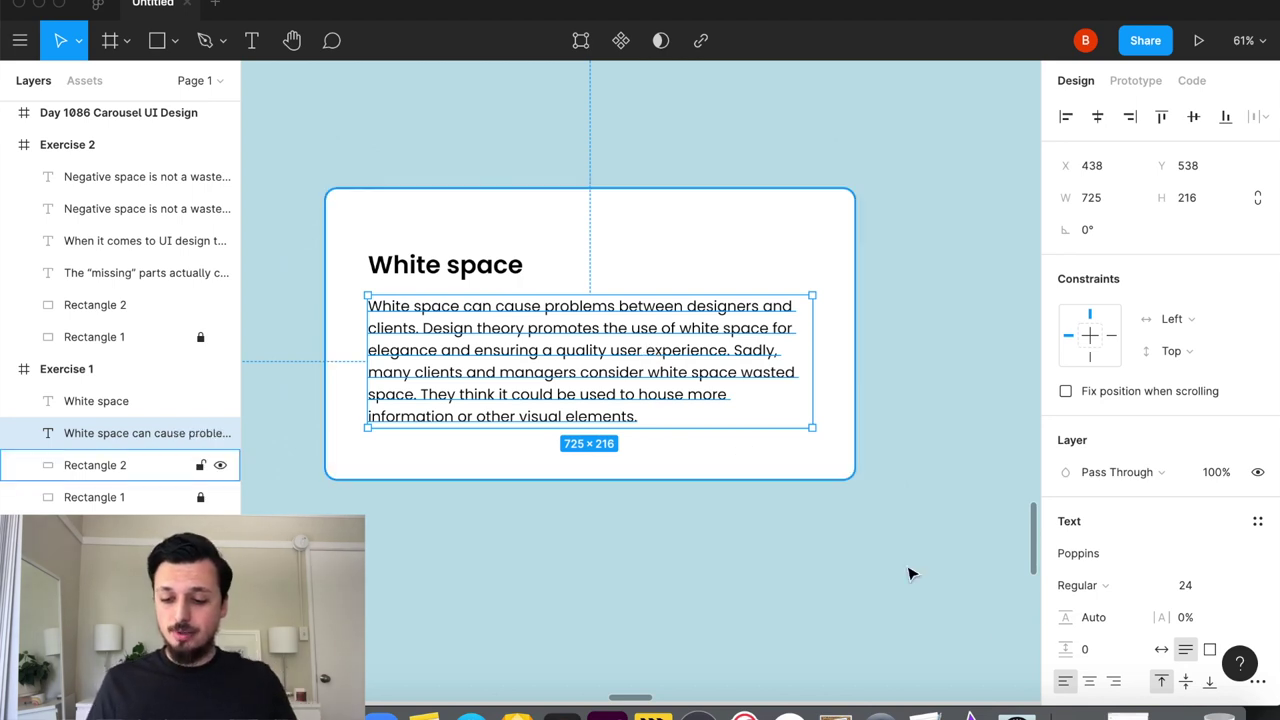
left_click(1090, 616)
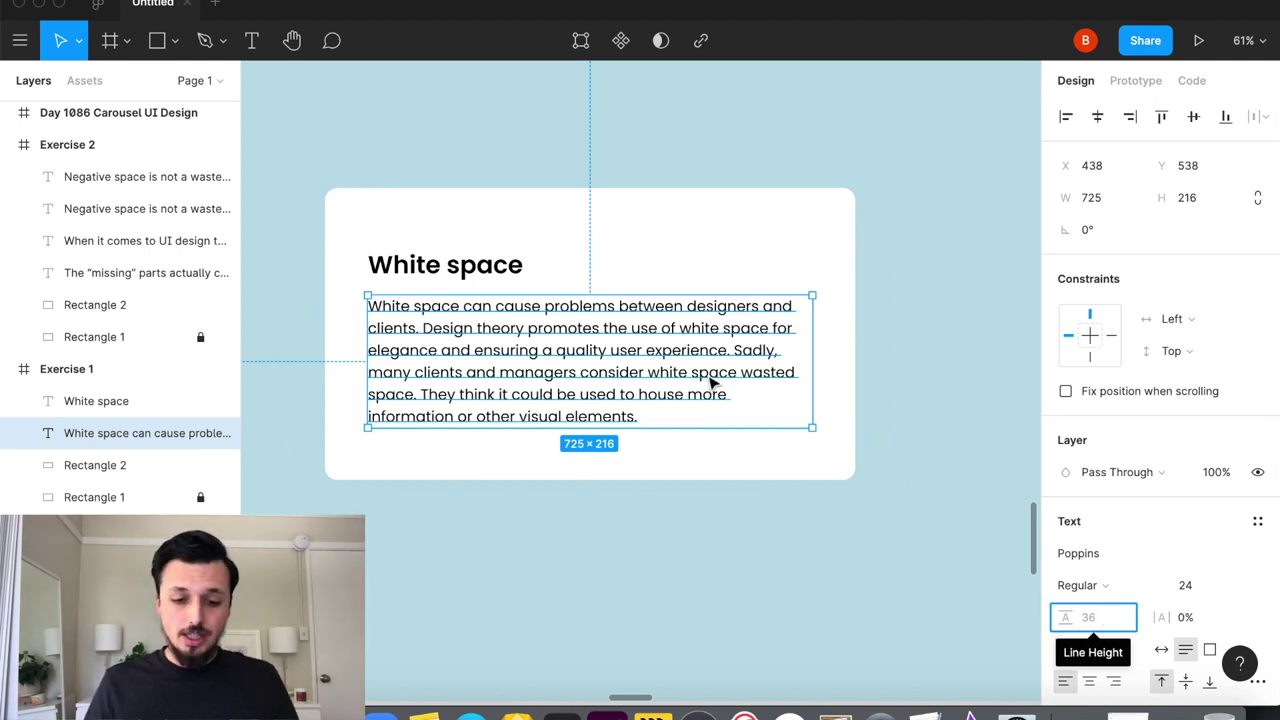
key("alt")
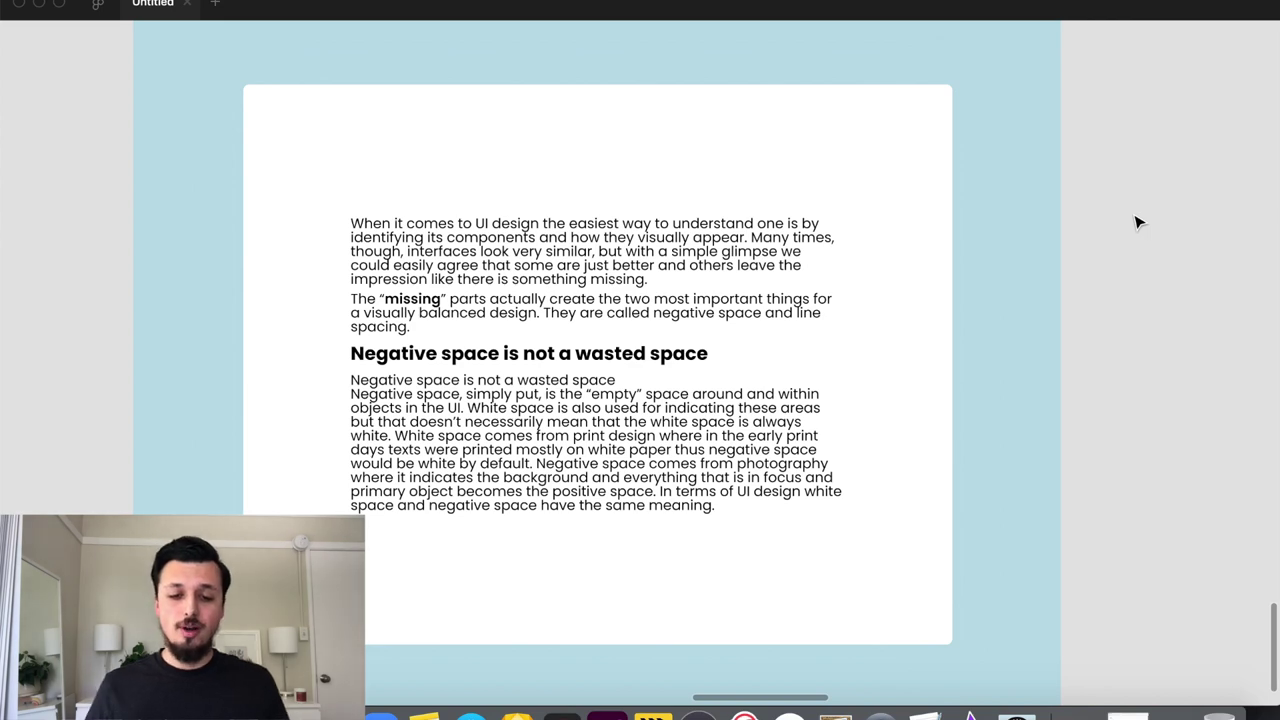
Step: Measure the gap between the first two paragraphs of the respaced Negative space card
key("Right")
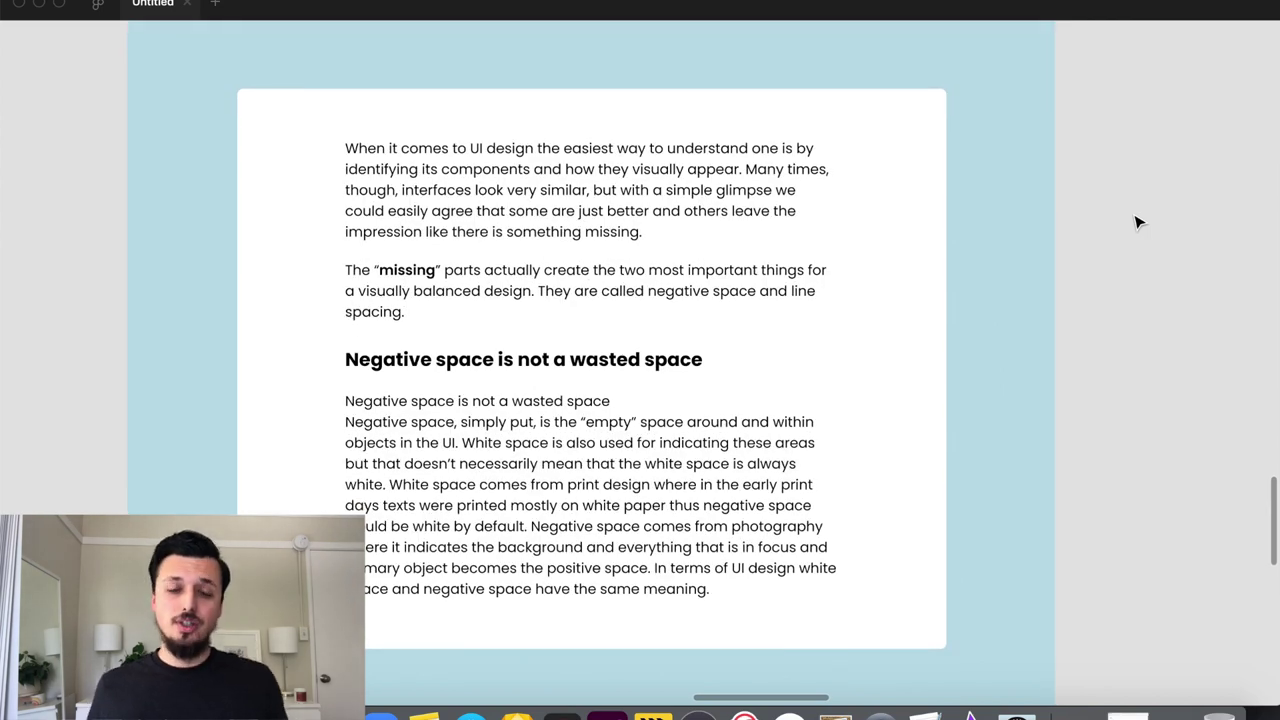
key("ctrl+backslash")
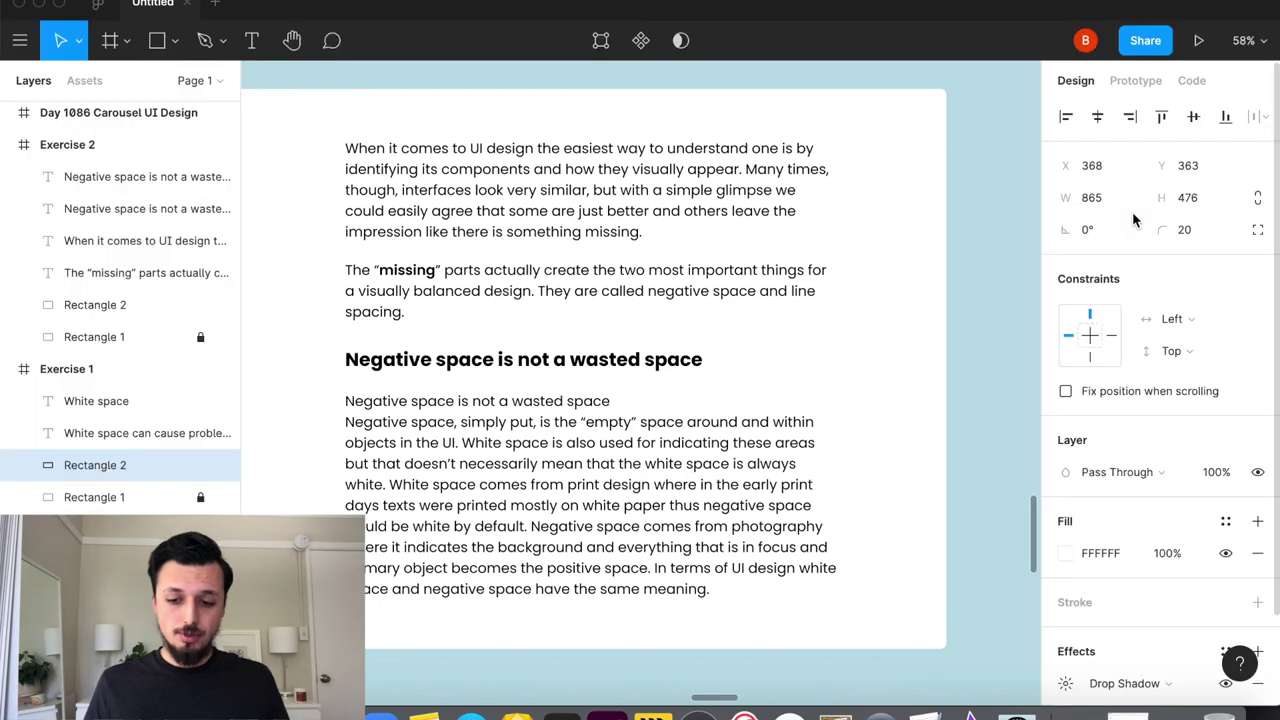
key("ctrl+backslash")
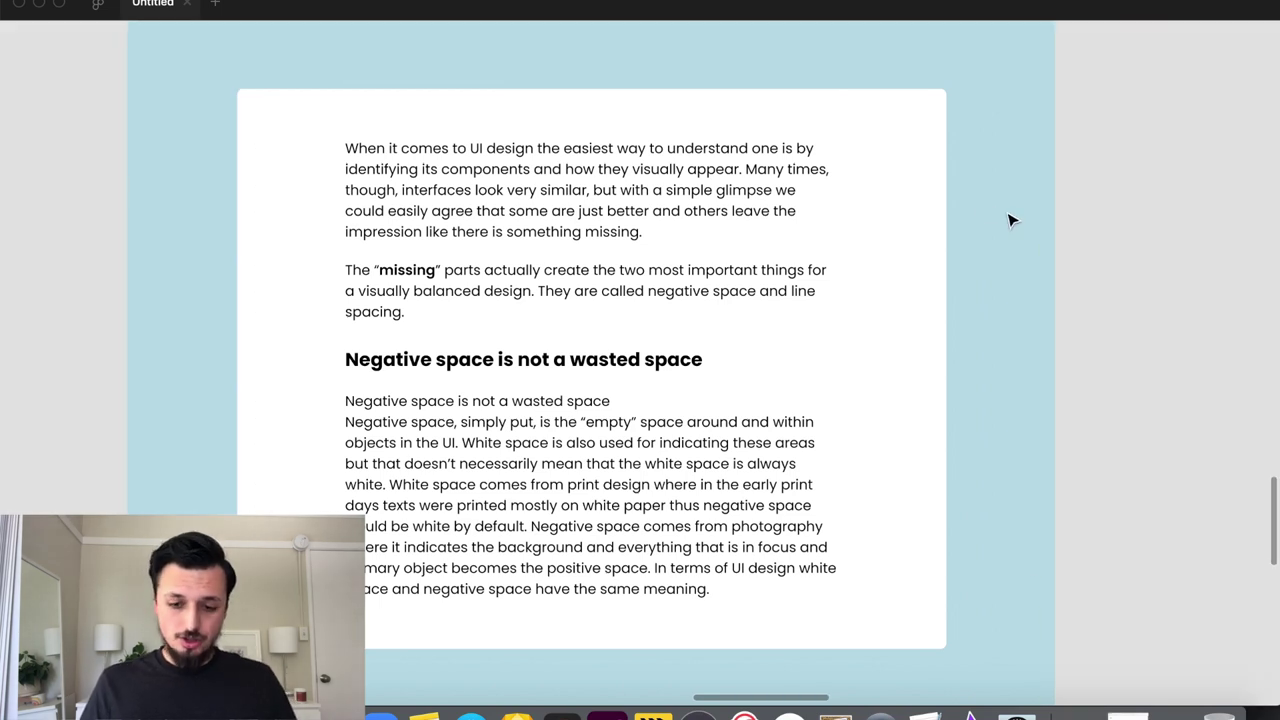
left_click(571, 200)
key("alt")
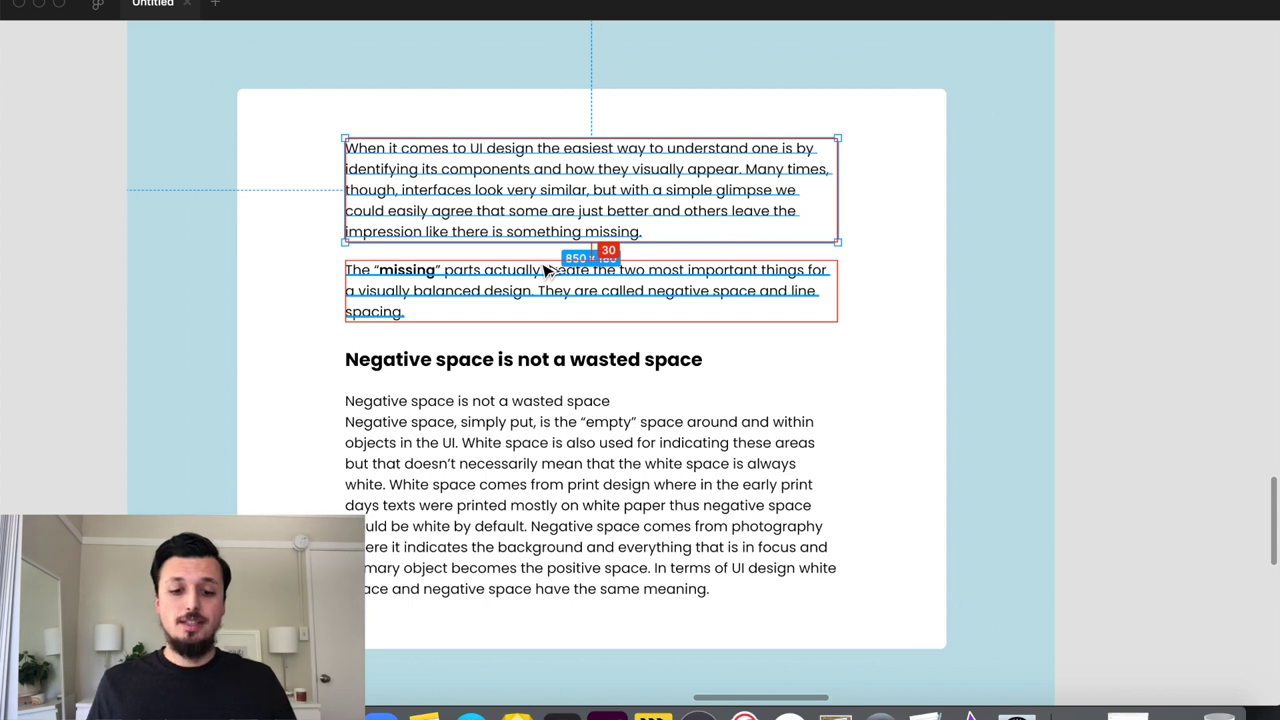
Step: Check the spacing around the second paragraph and the 'Negative space is not a wasted space' heading
left_click(543, 271)
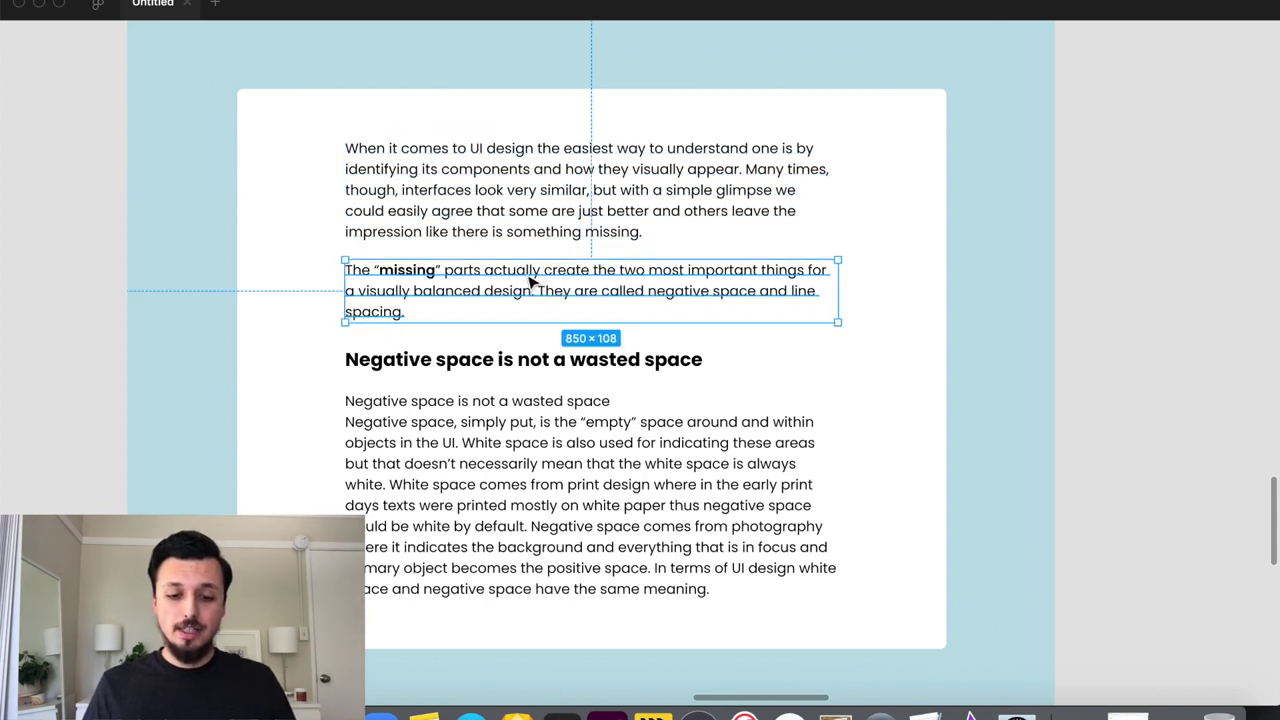
left_click(512, 360)
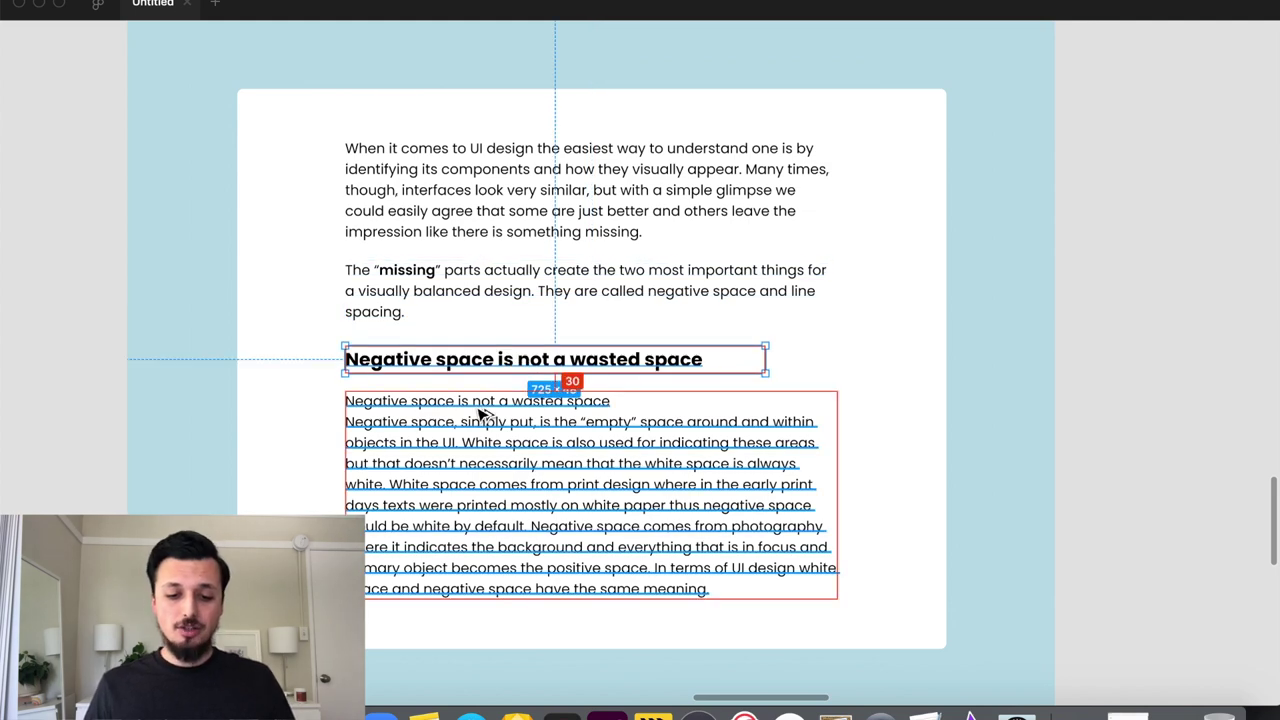
key("Tab")
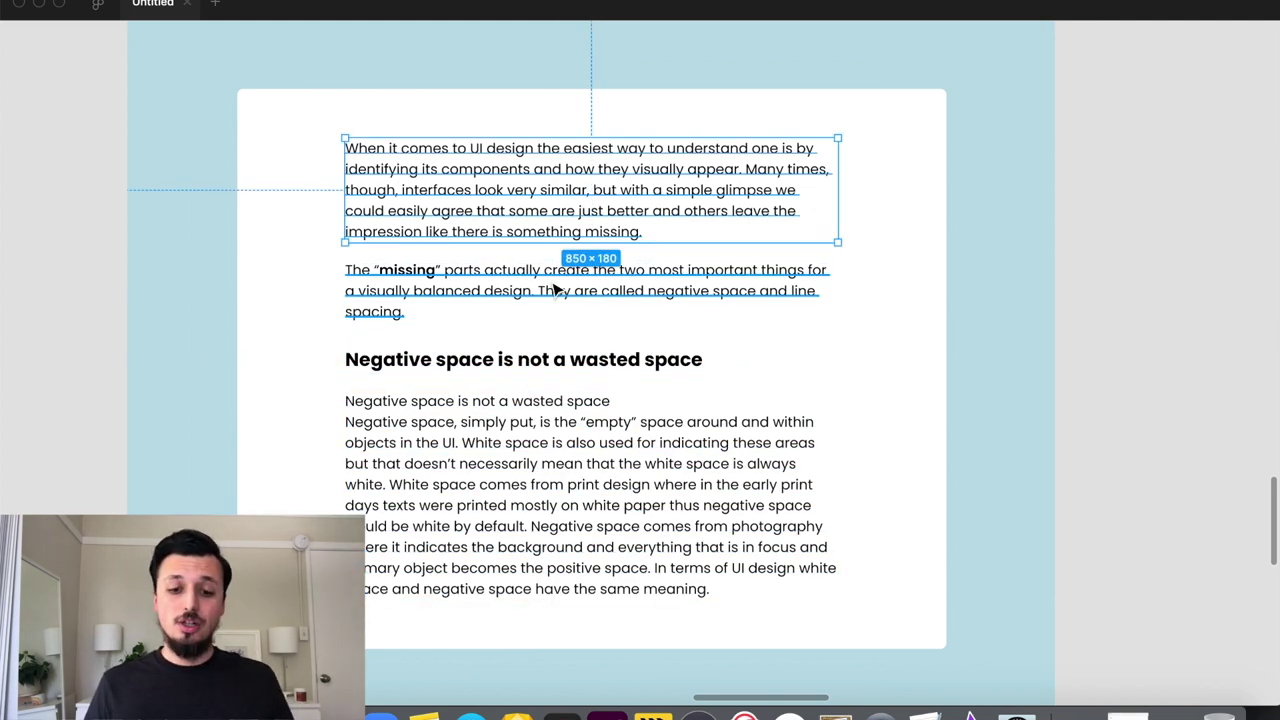
key("Tab")
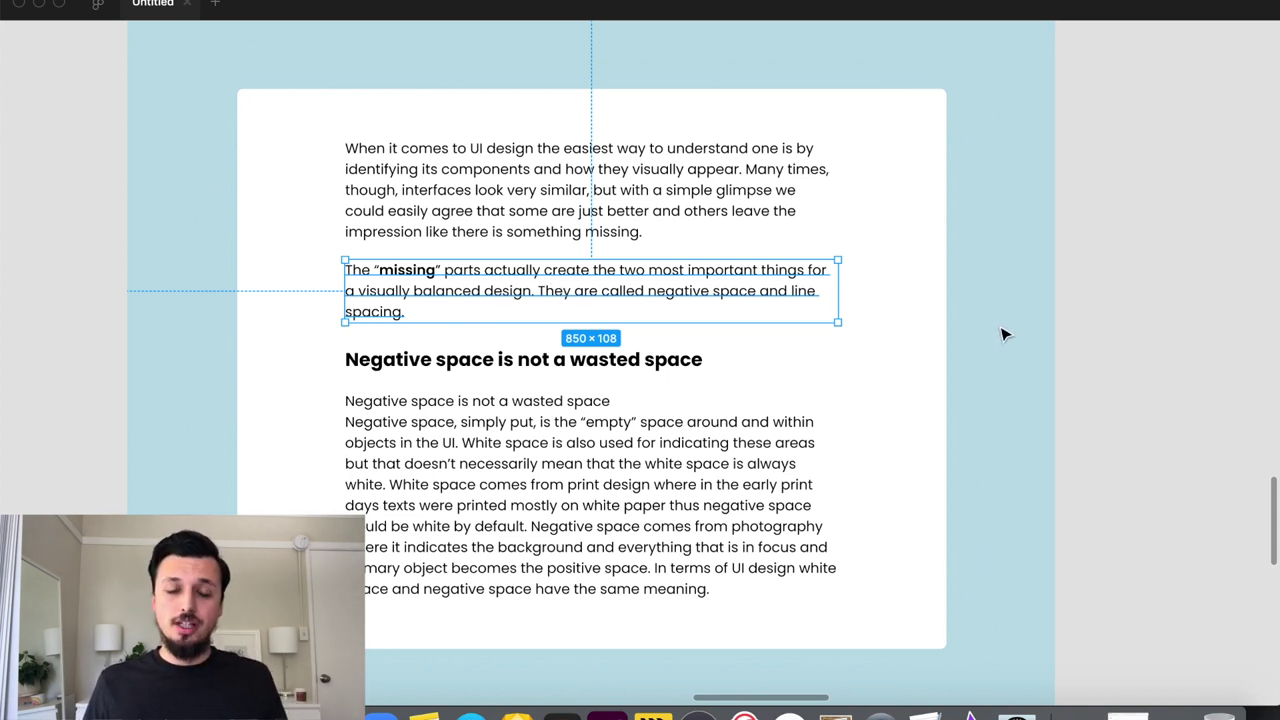
scroll(1005, 335, "down", 10)
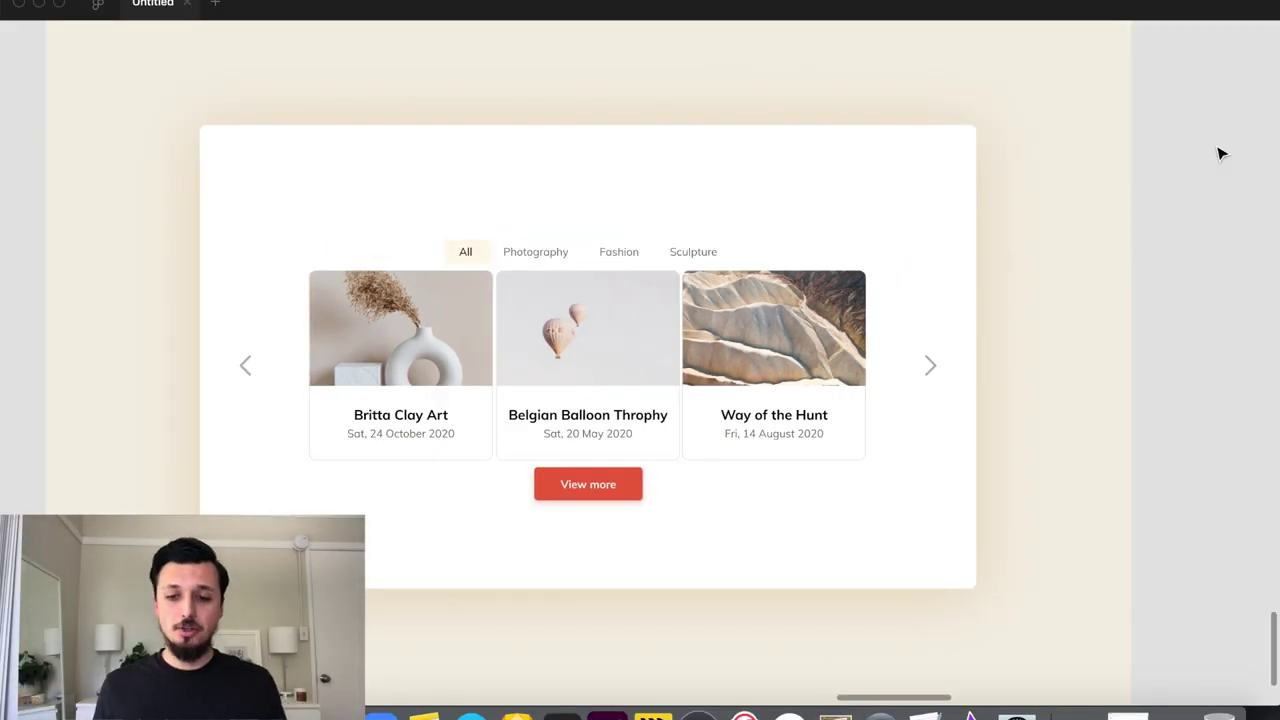
Step: Measure the gaps between the category filter tabs and the carousel cards, and between neighbouring cards
scroll(1220, 153, "up", 15)
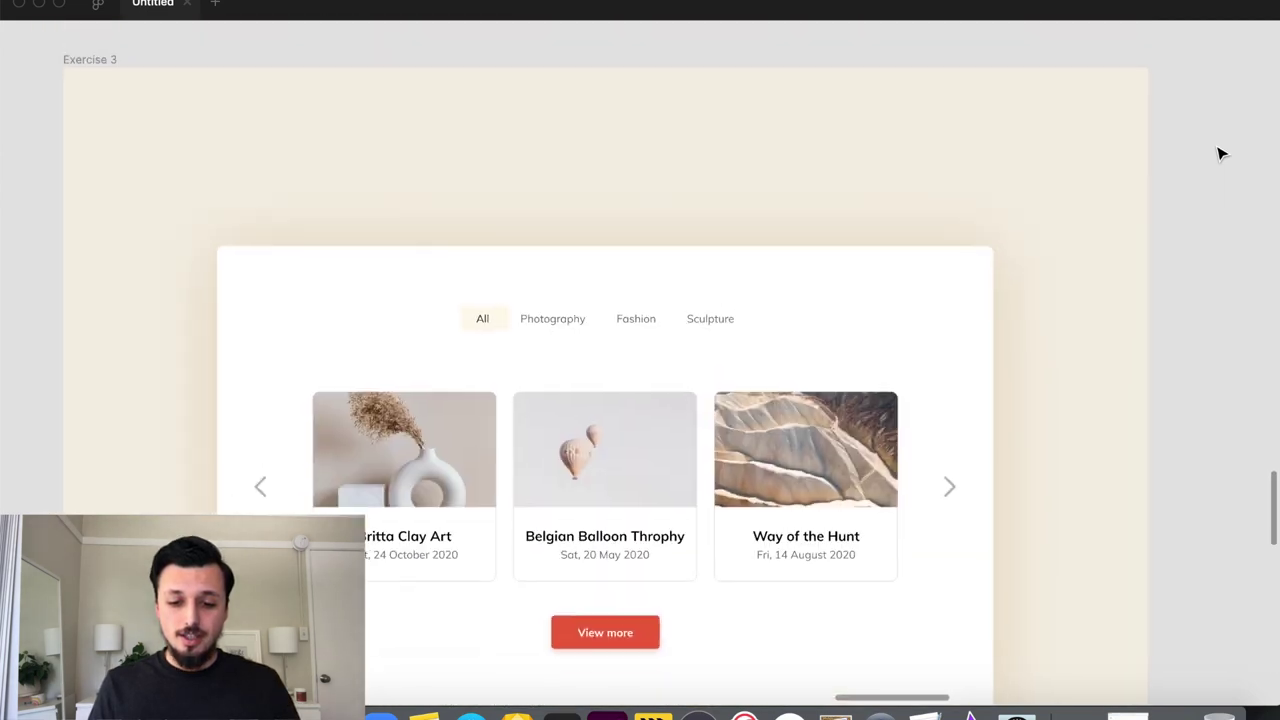
scroll(1220, 153, "left", 3)
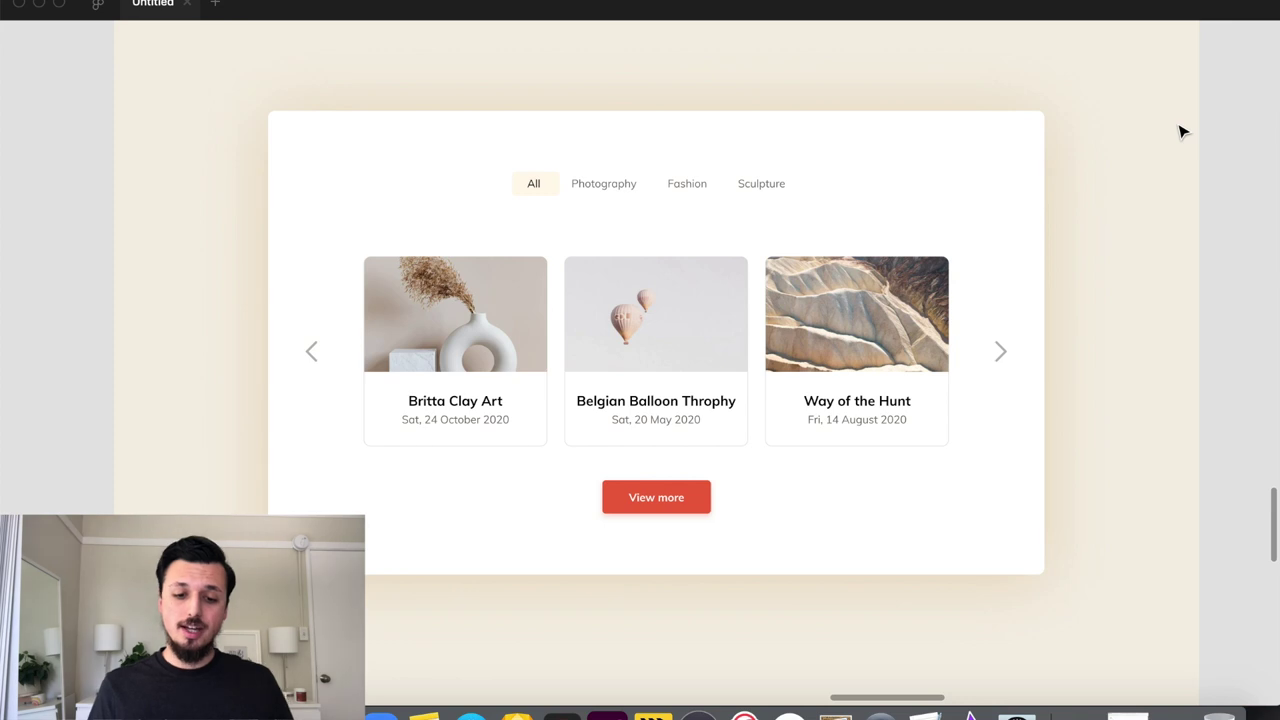
left_click(640, 194)
key("alt")
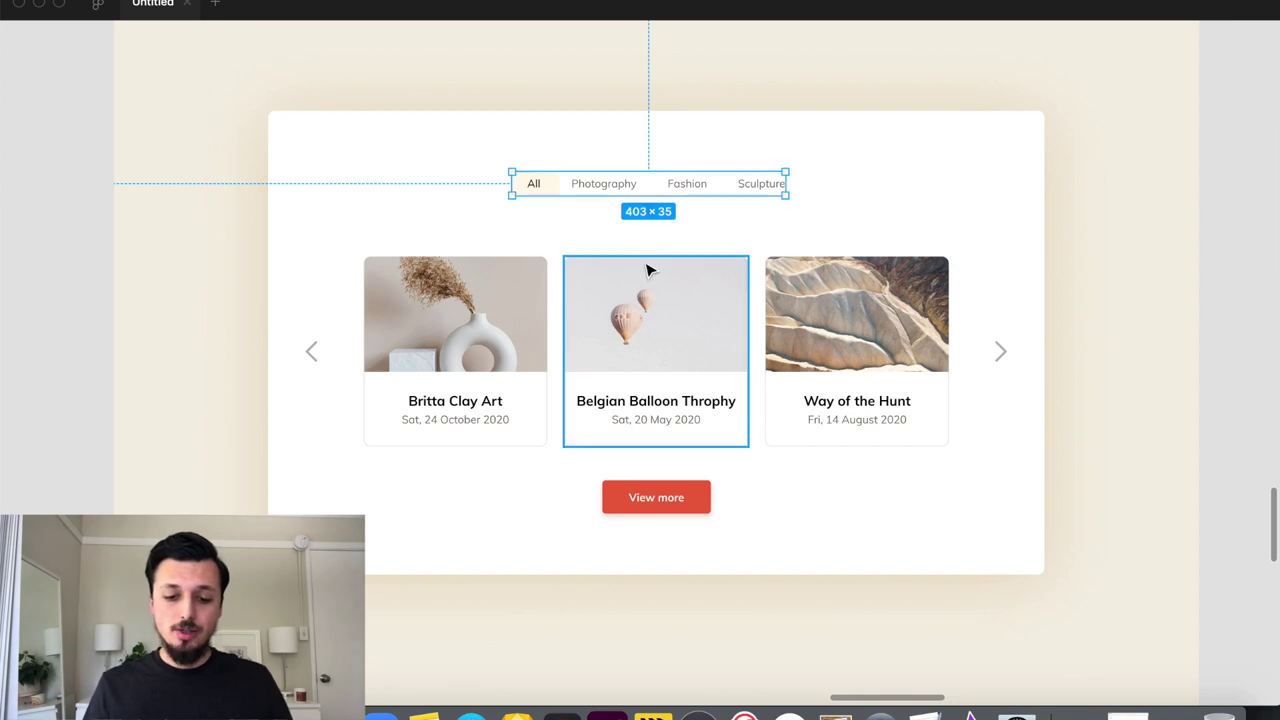
left_click(647, 272)
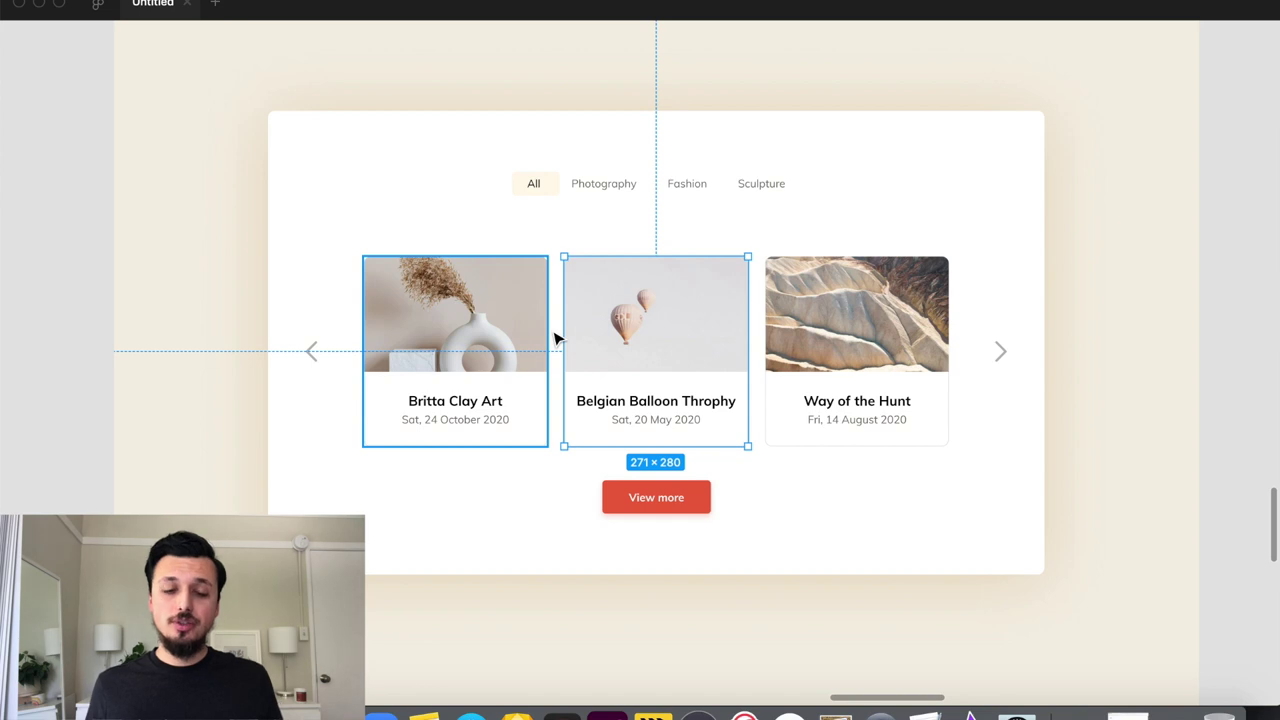
key("alt")
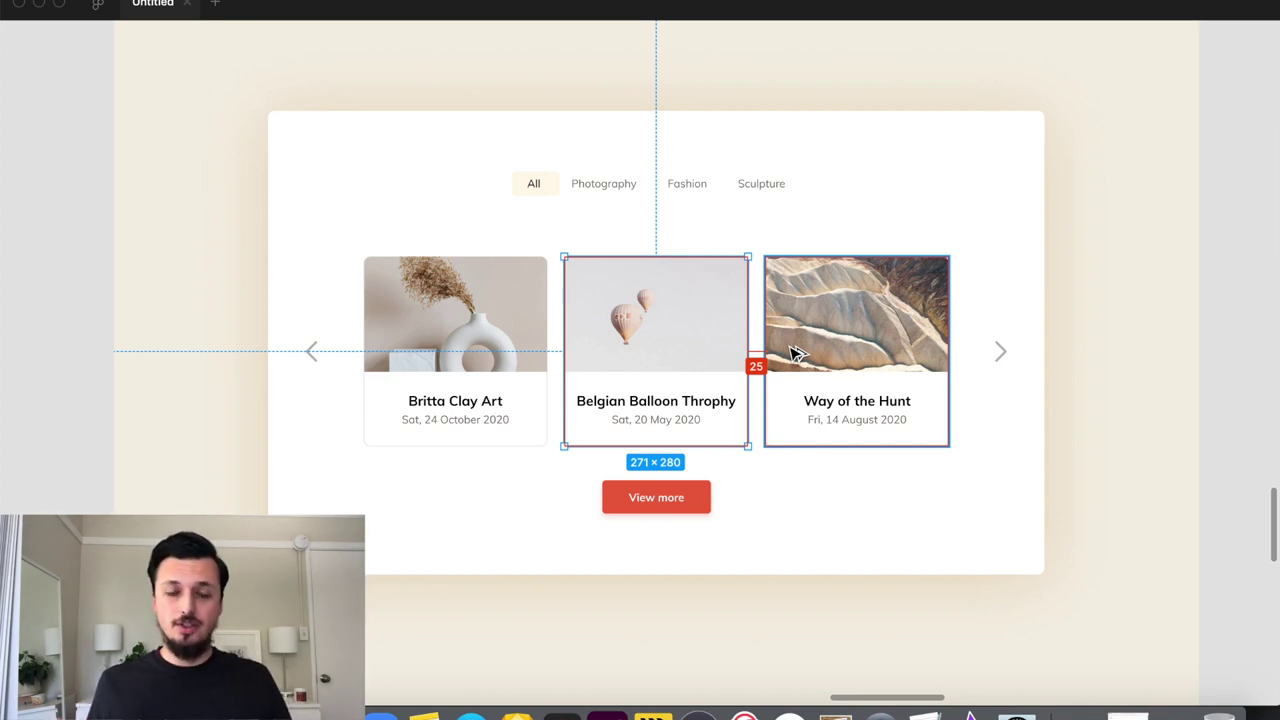
left_click(430, 356)
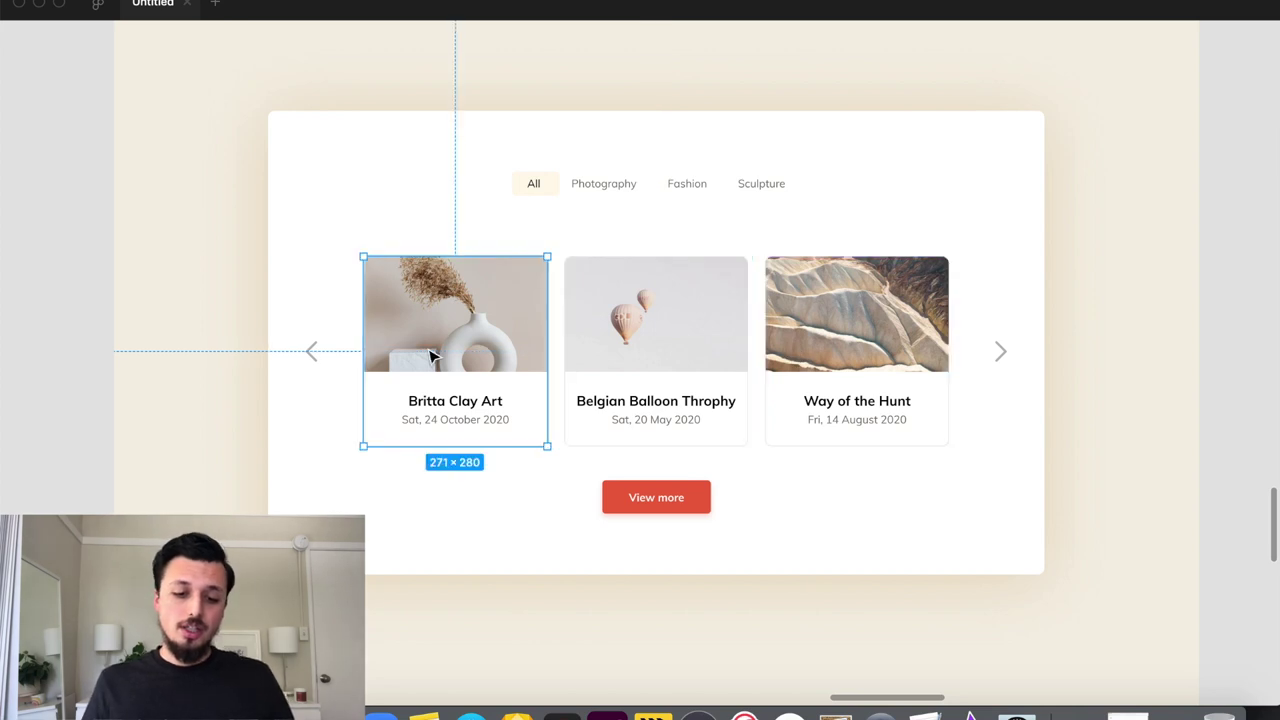
left_click(690, 442)
left_click(930, 400)
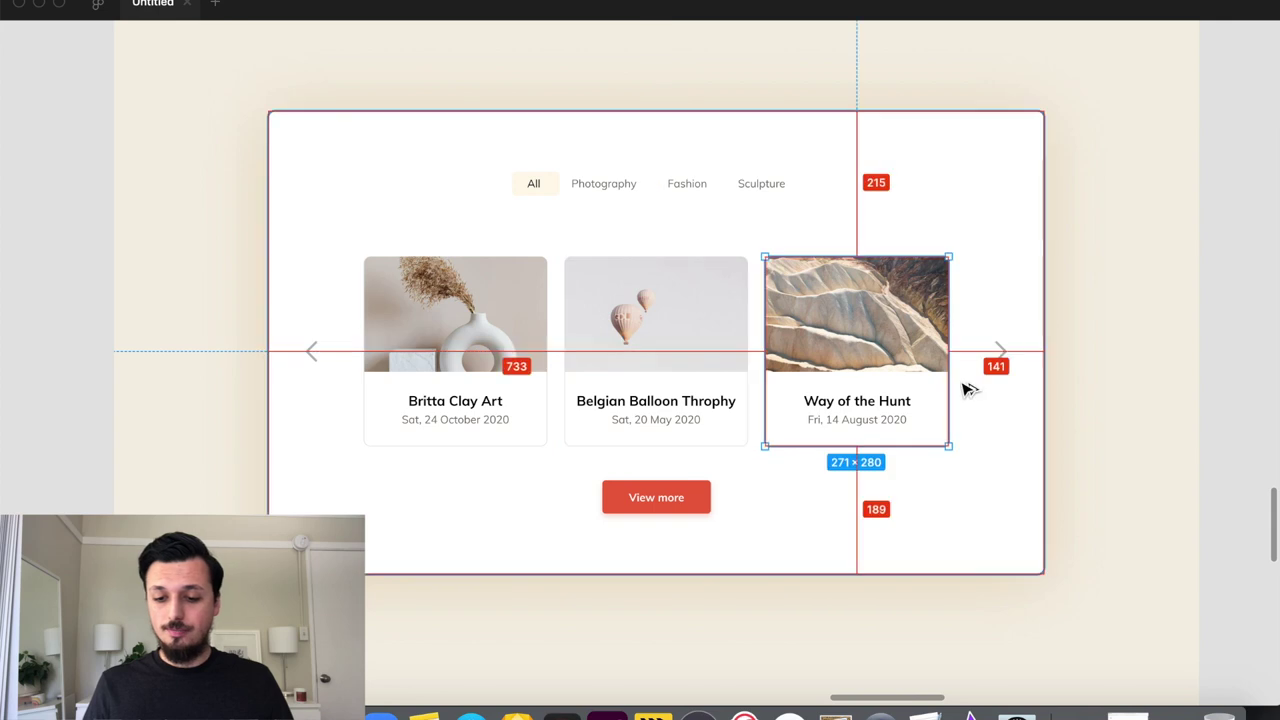
Step: Move the category filter tabs down closer to the carousel cards
left_click(701, 182)
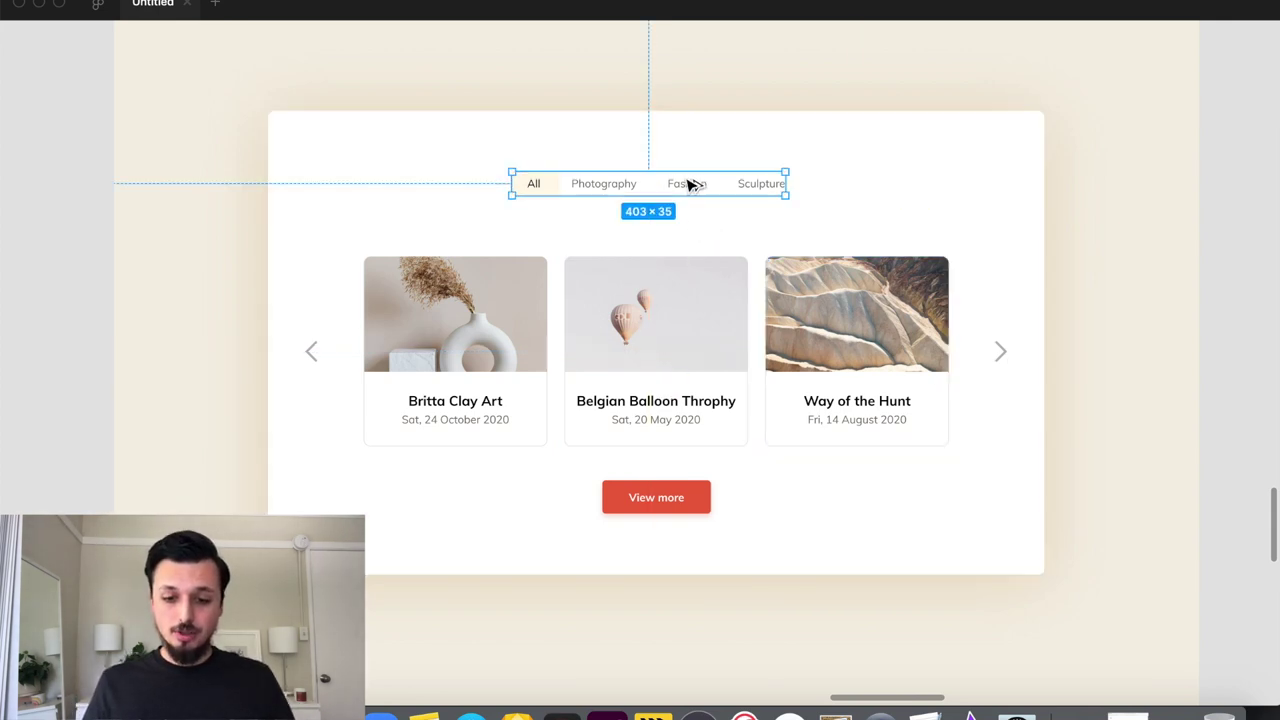
left_click_drag(688, 184, 686, 205)
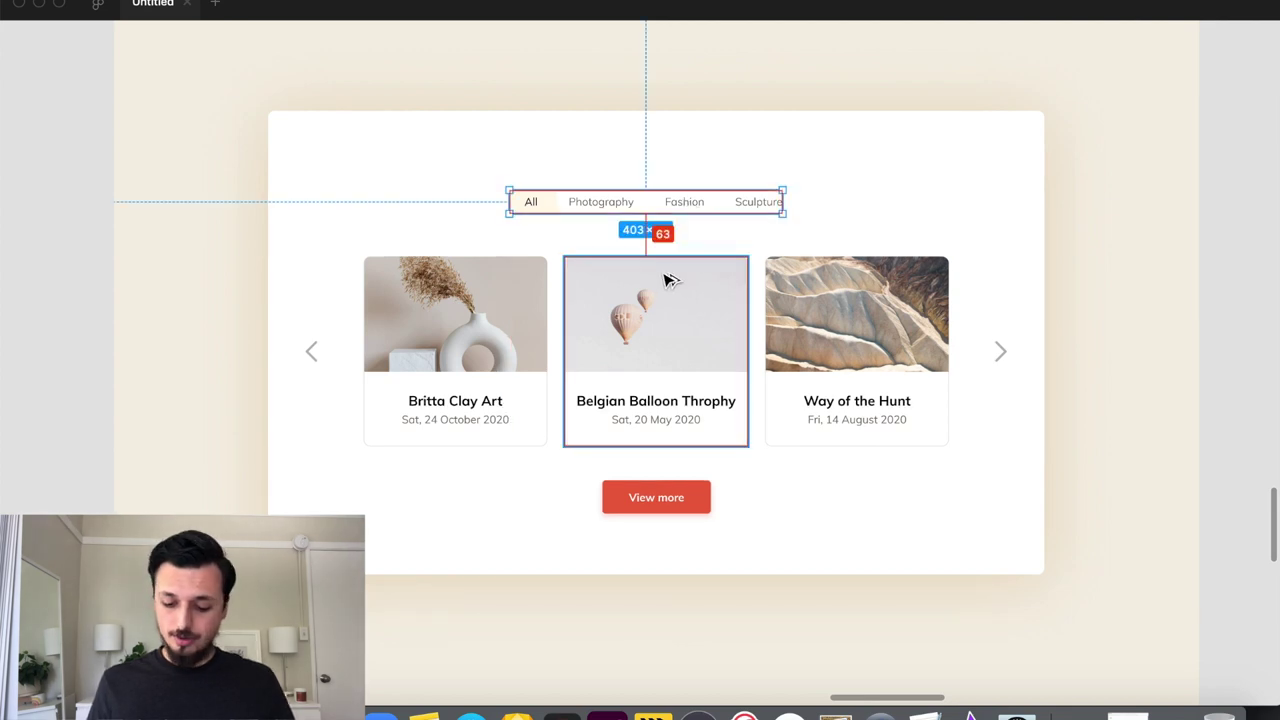
key("Down")
key("Down")
key("Down")
key("Down")
key("Down")
key("Down")
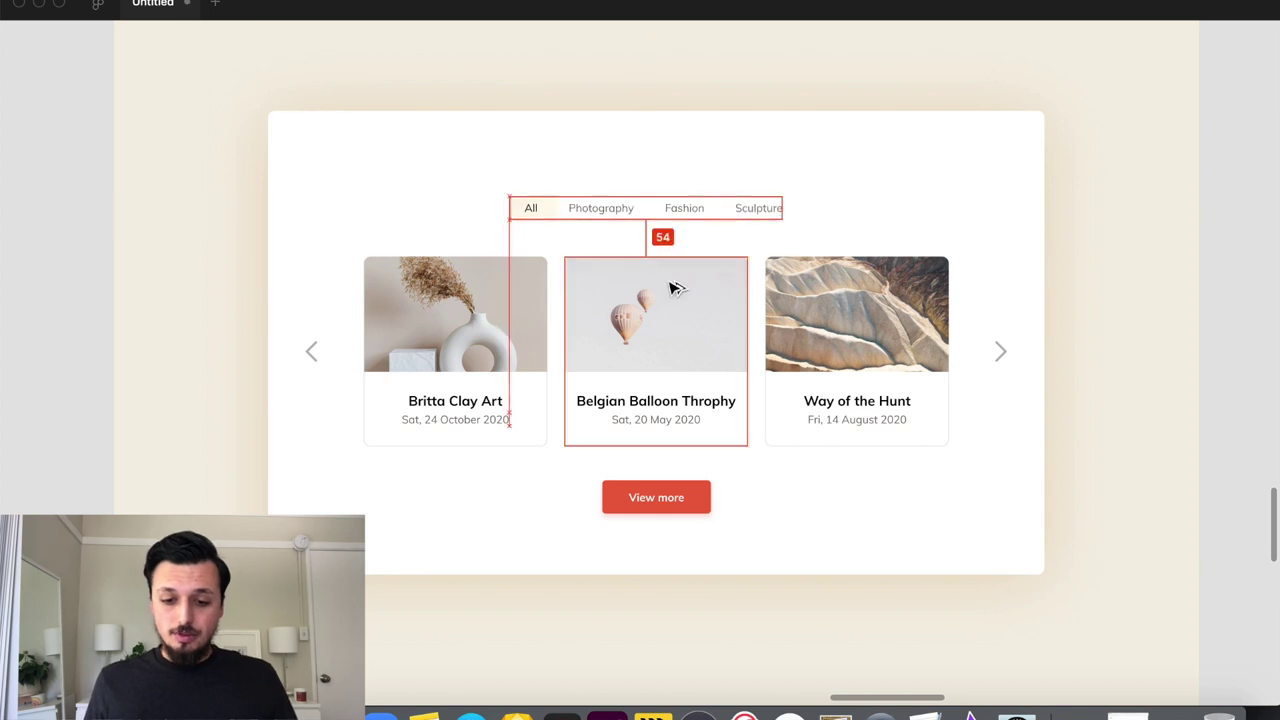
key("Down")
key("Down")
key("Down")
key("Down")
key("Down")
key("Down")
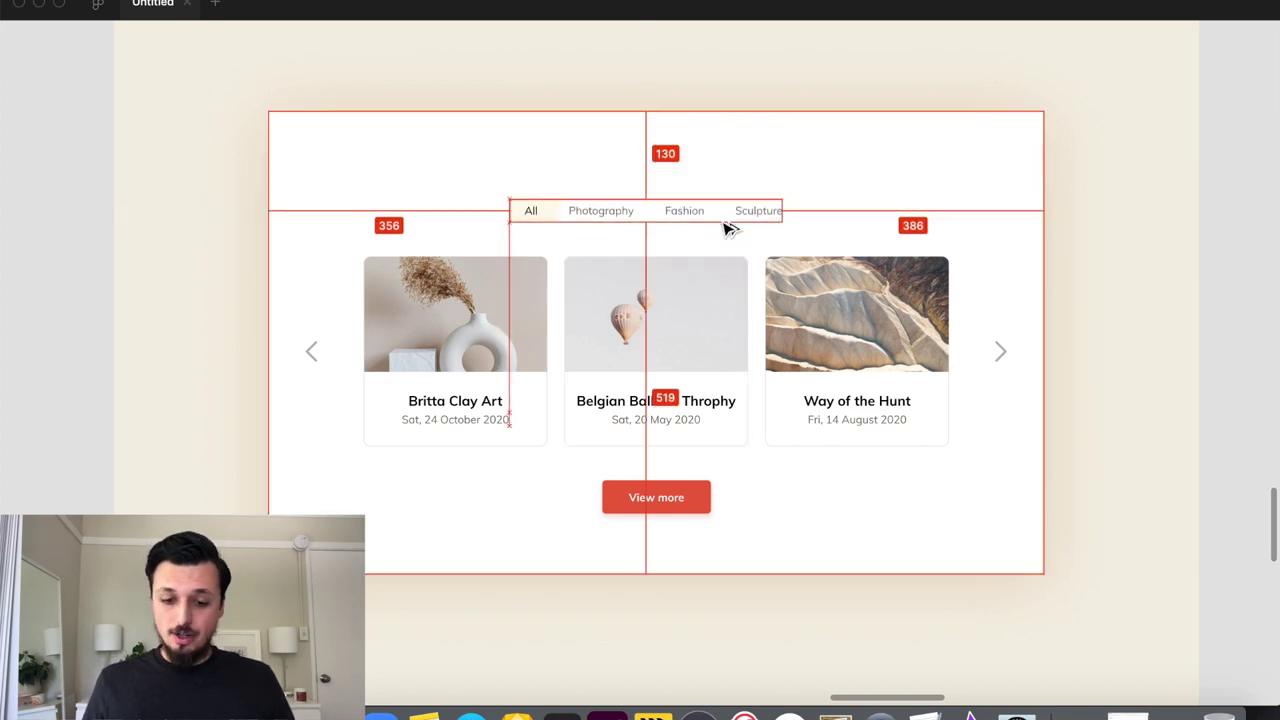
left_click(1230, 193)
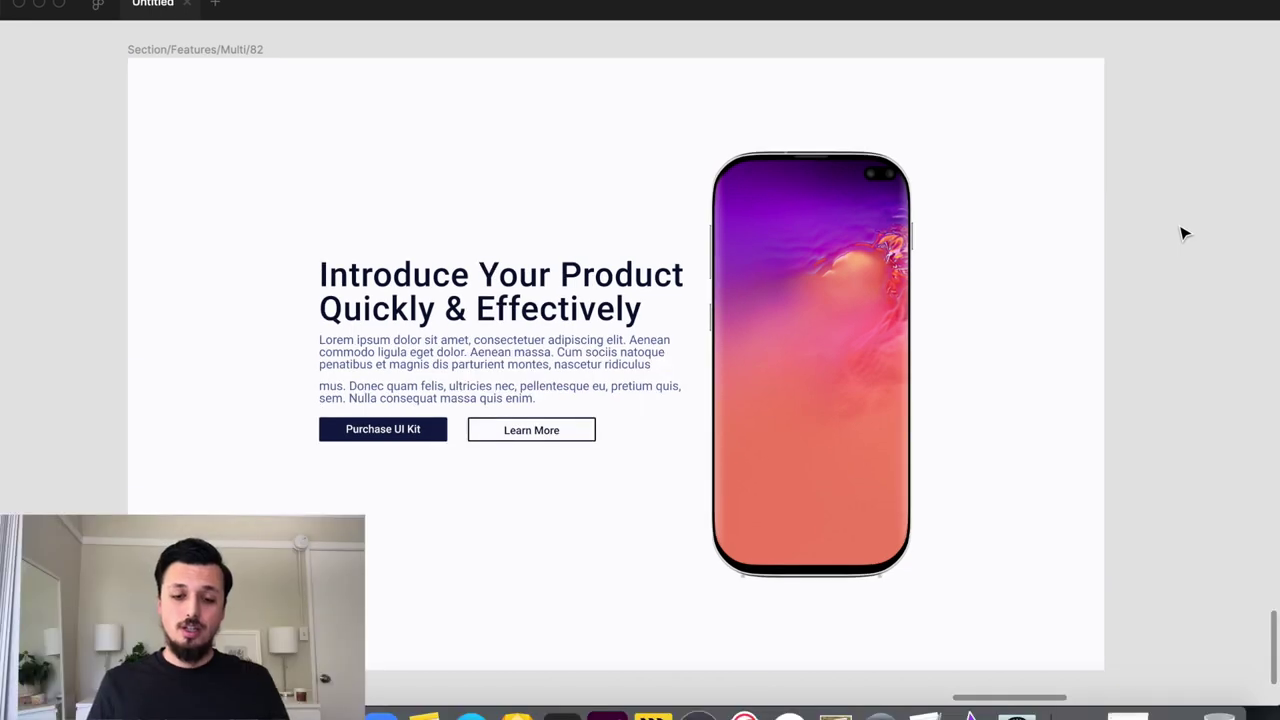
scroll(1183, 233, "up", 3)
scroll(1183, 233, "down", 15)
scroll(1183, 233, "up", 3)
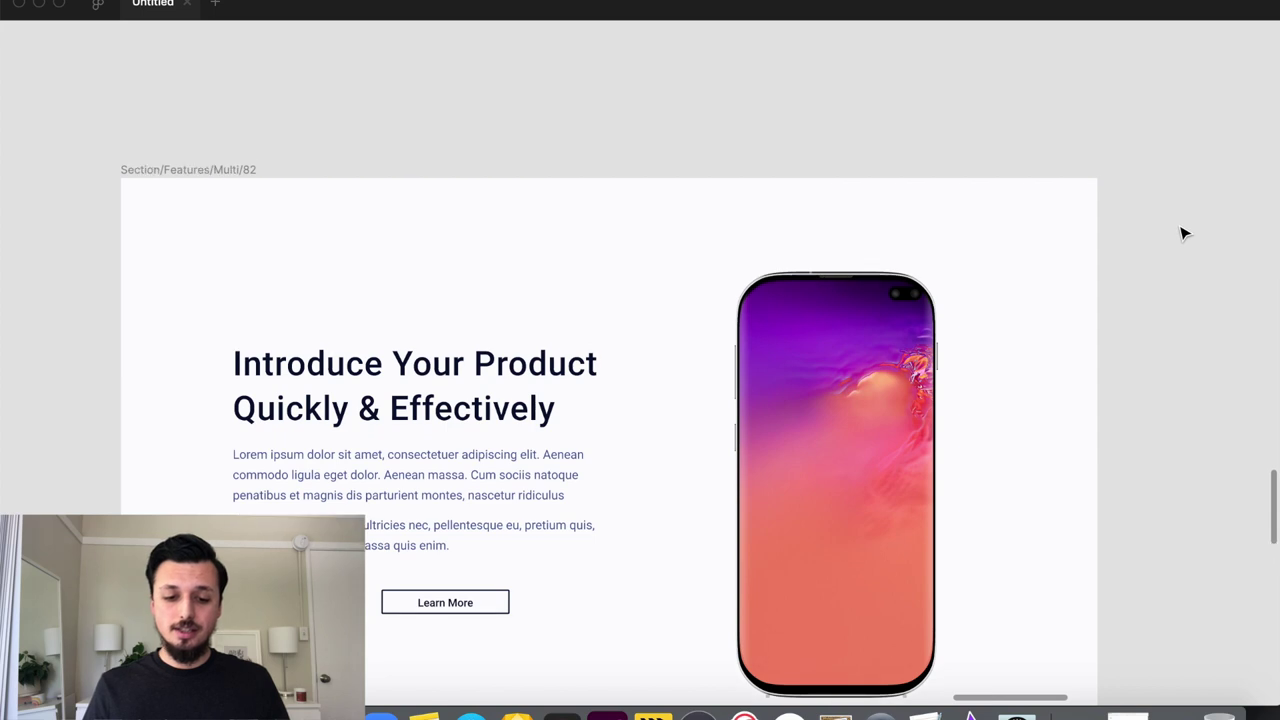
scroll(1183, 233, "down", 5)
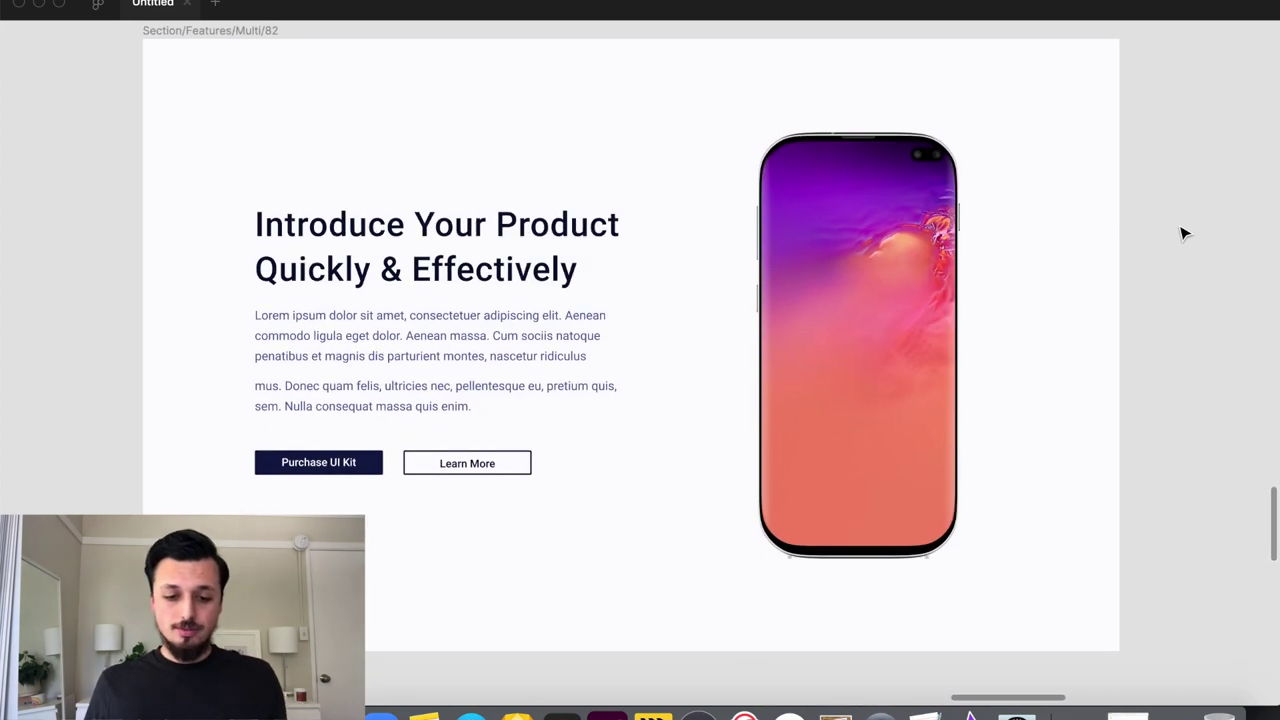
left_click(568, 232)
key("alt")
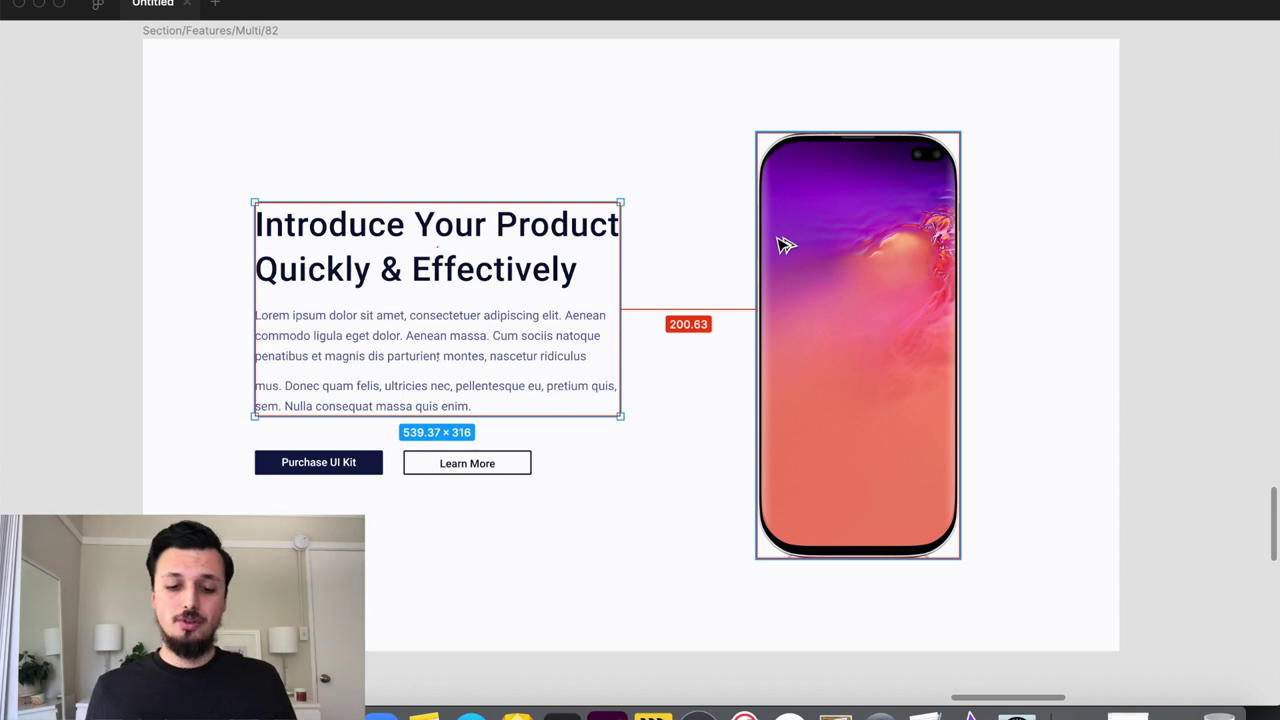
left_click(480, 462)
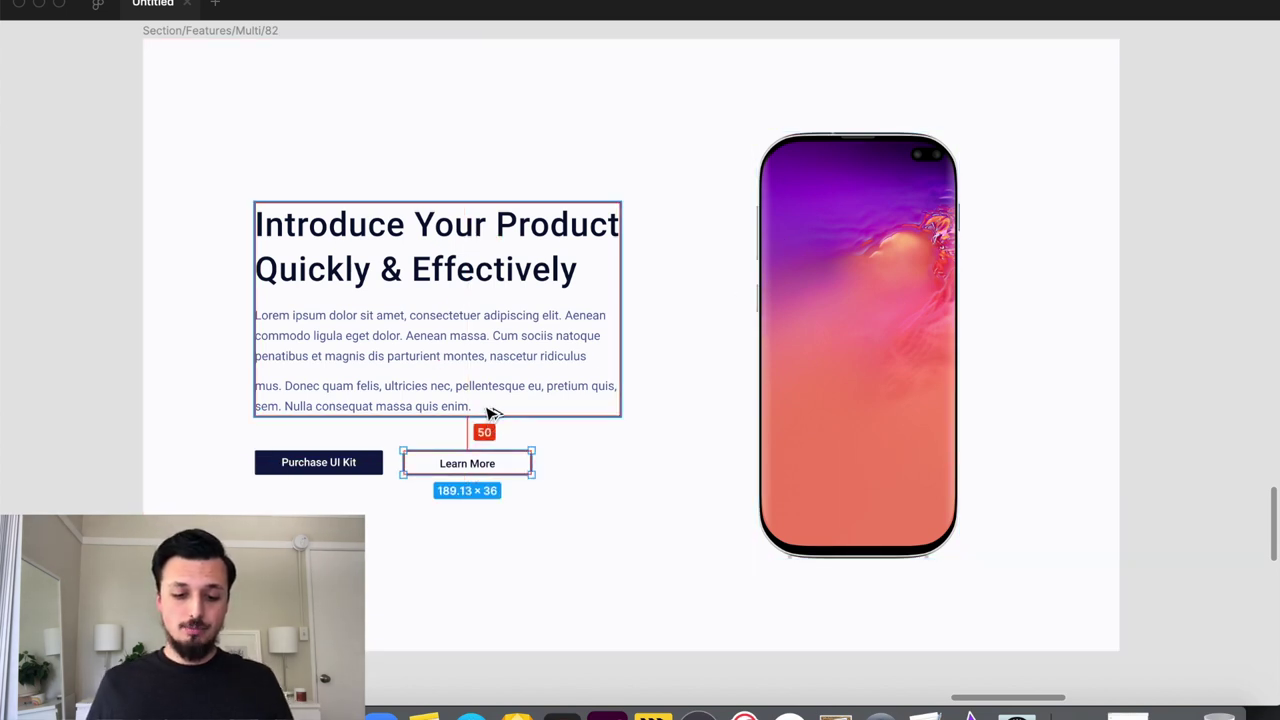
left_click(316, 472)
key("alt")
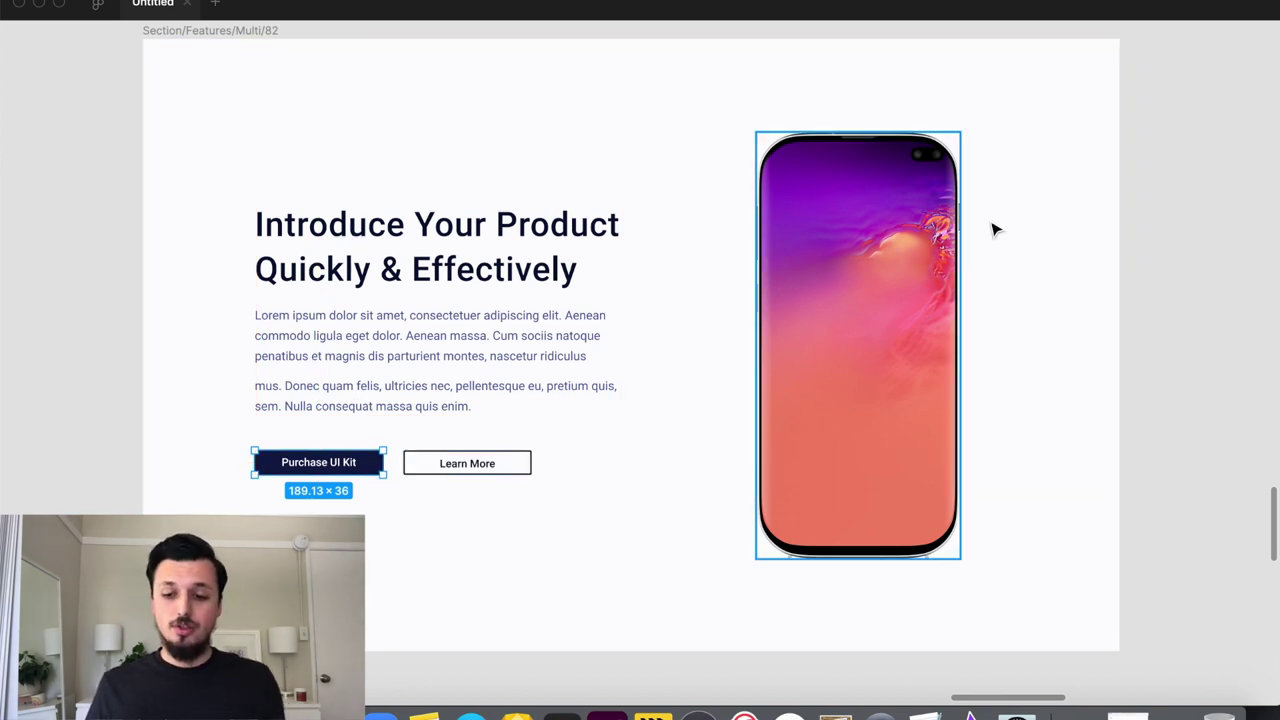
left_click(1166, 234)
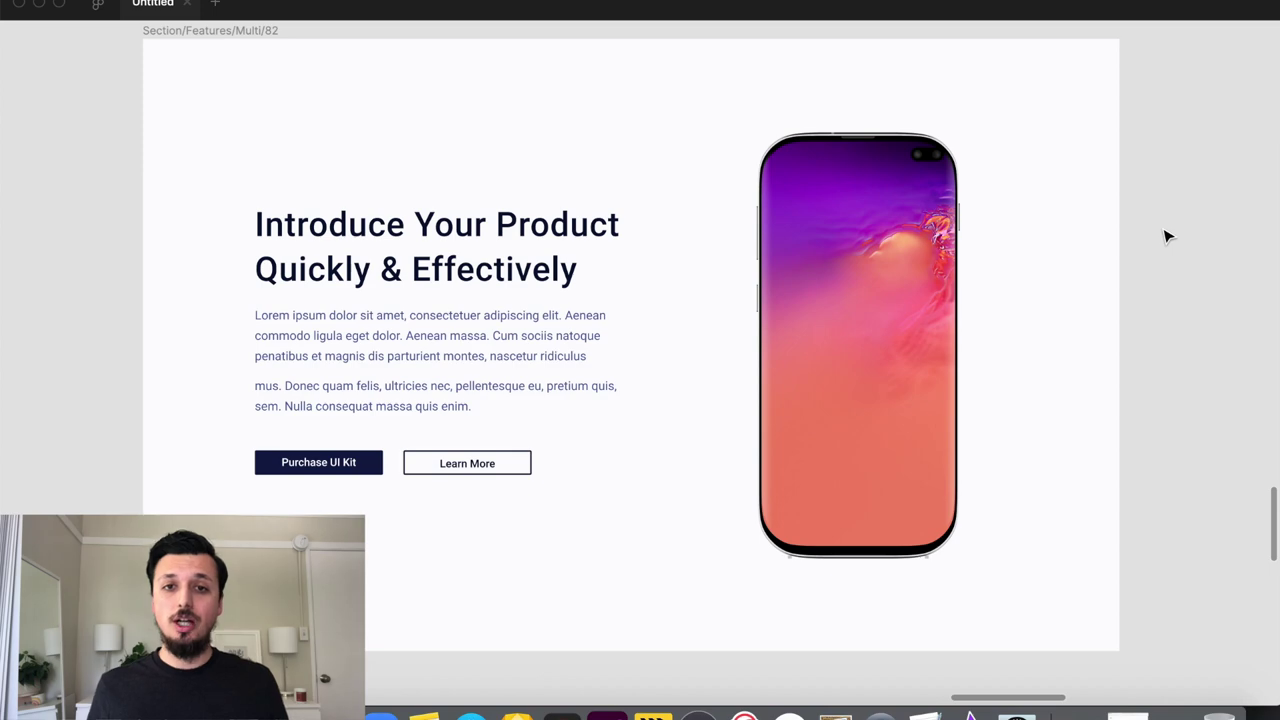